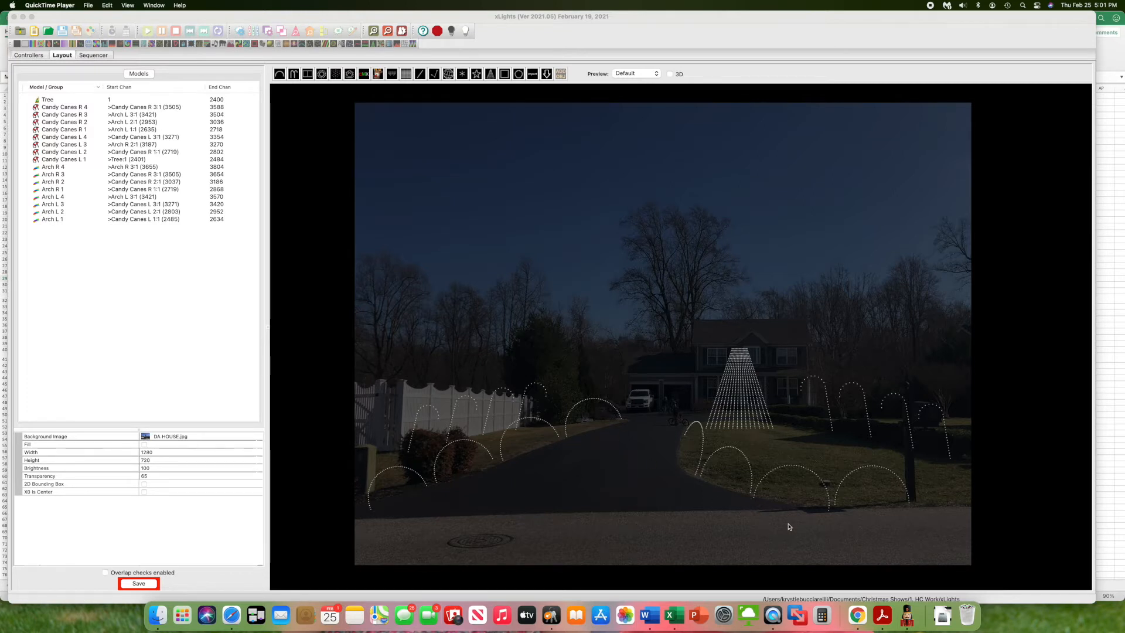
# - Switch to the Smart Board Setup workbook in Excel and view the wiring diagrams on the Hardware LR and Hardware SLR sheets
pyautogui.click(674, 616)
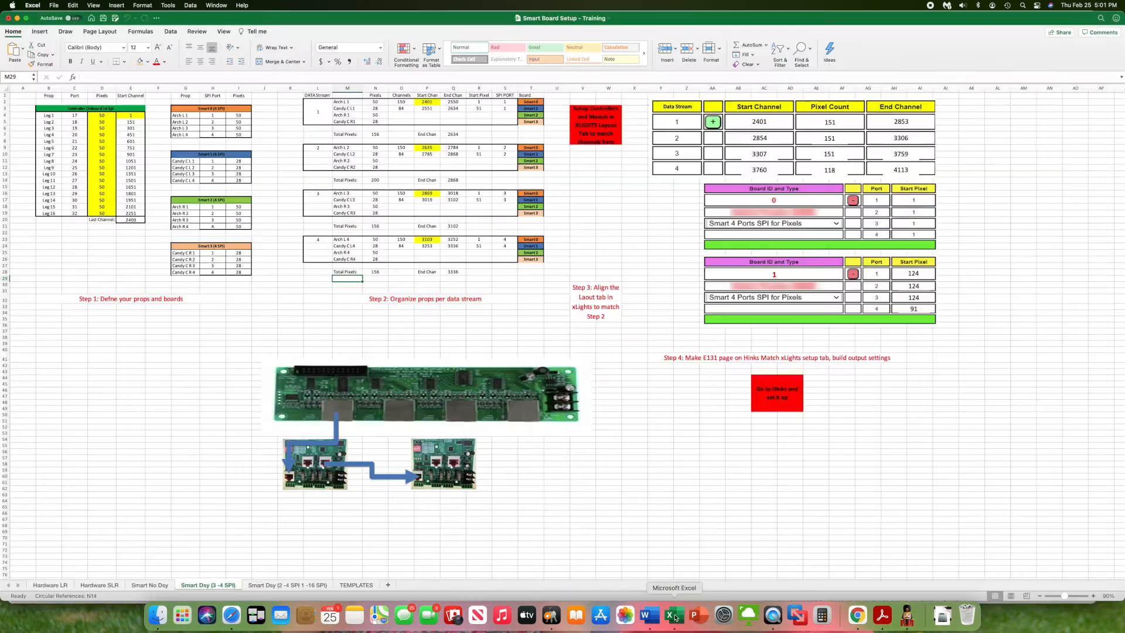
pyautogui.click(63, 586)
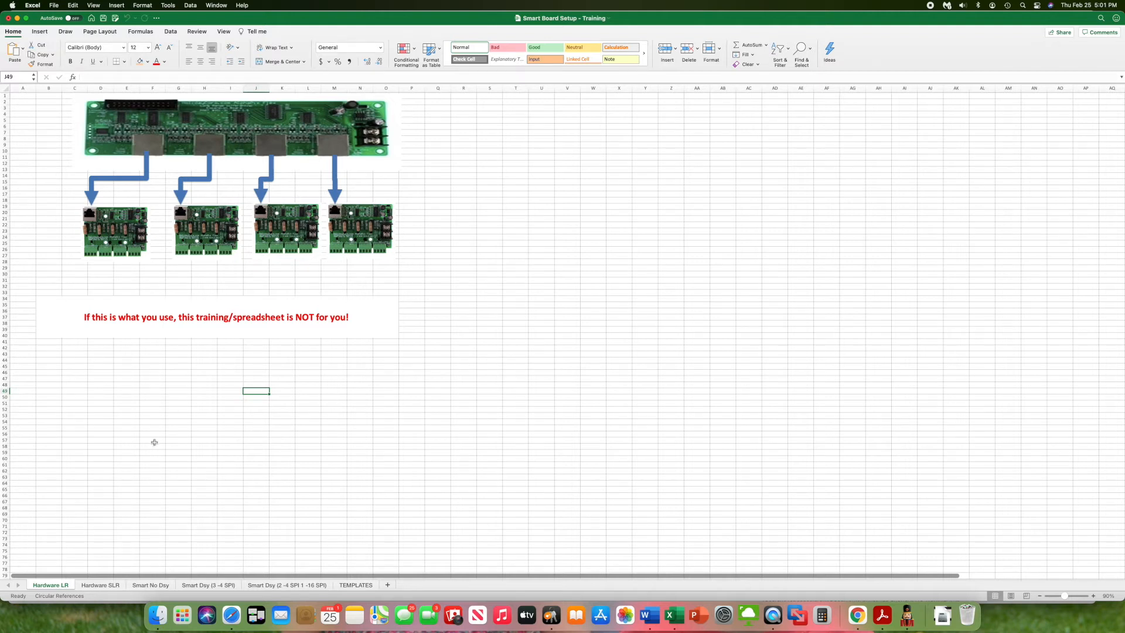
pyautogui.click(97, 586)
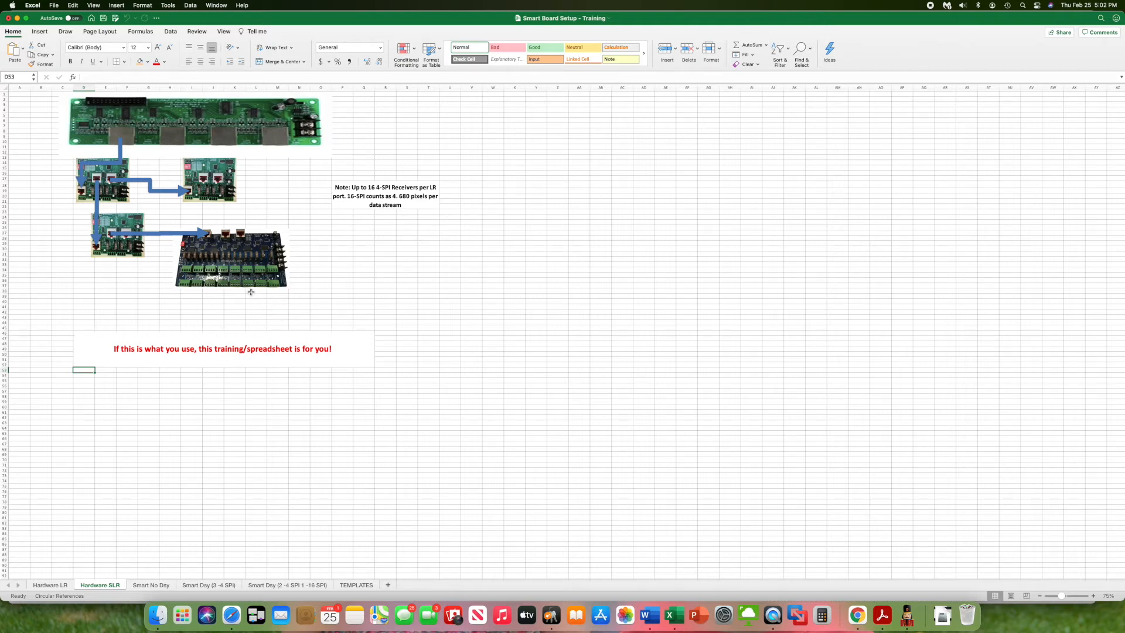
# - Open the Smart Day (3 -4 SPI) sheet and examine its onboard controller table, last channel formula and smart board prop tables
pyautogui.click(275, 586)
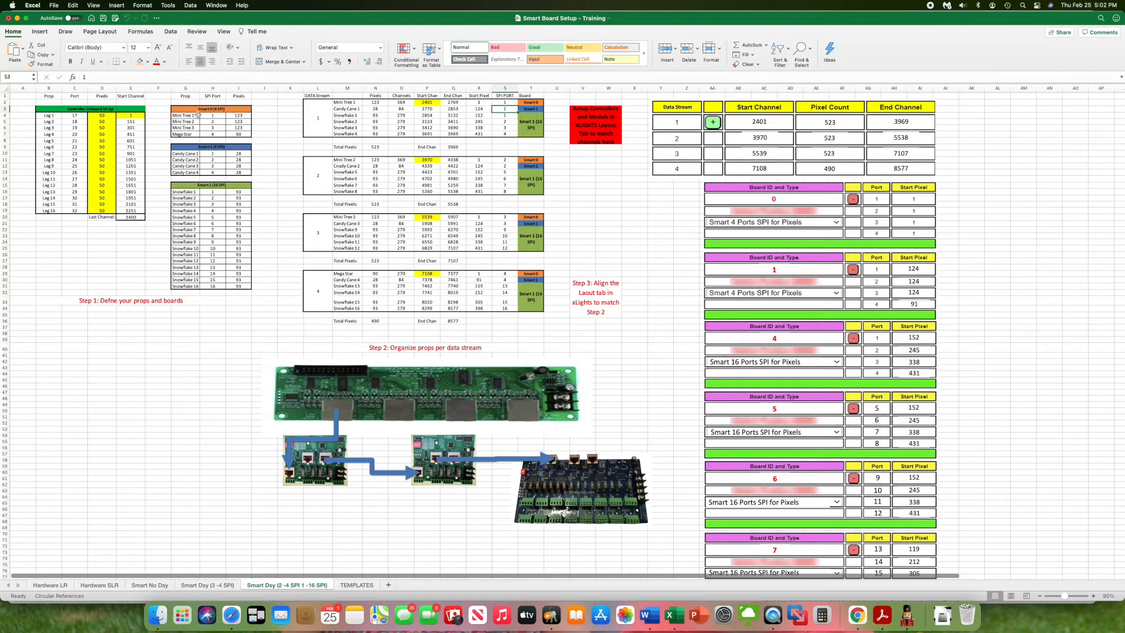
pyautogui.click(208, 585)
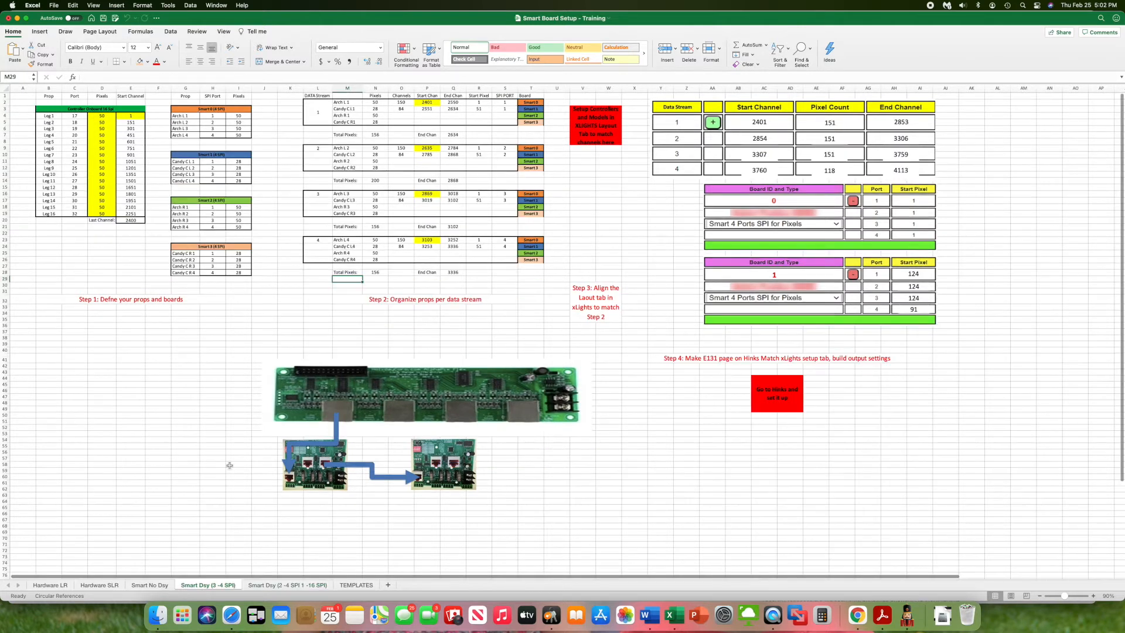
pyautogui.moveTo(42, 109); pyautogui.dragTo(60, 222)
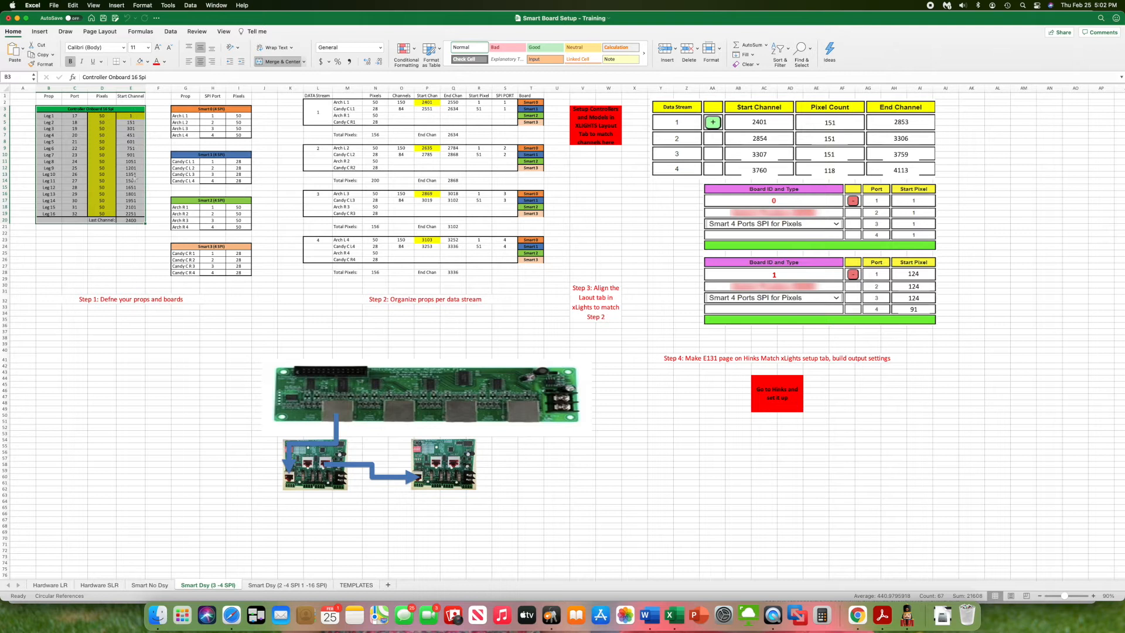
pyautogui.click(131, 220)
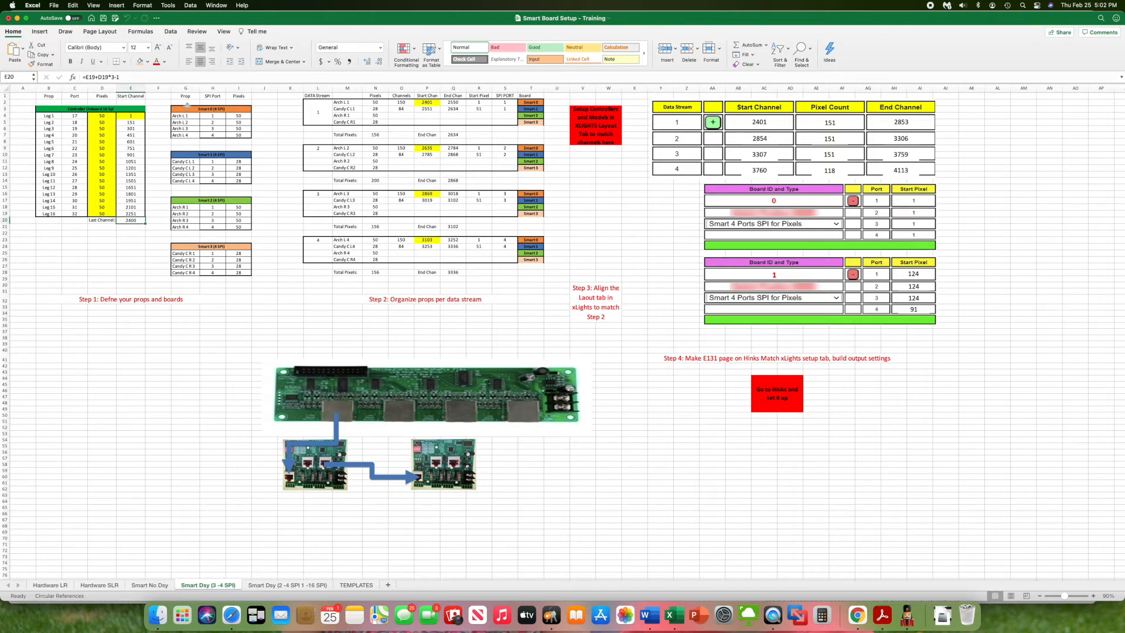
pyautogui.moveTo(184, 108); pyautogui.dragTo(185, 273)
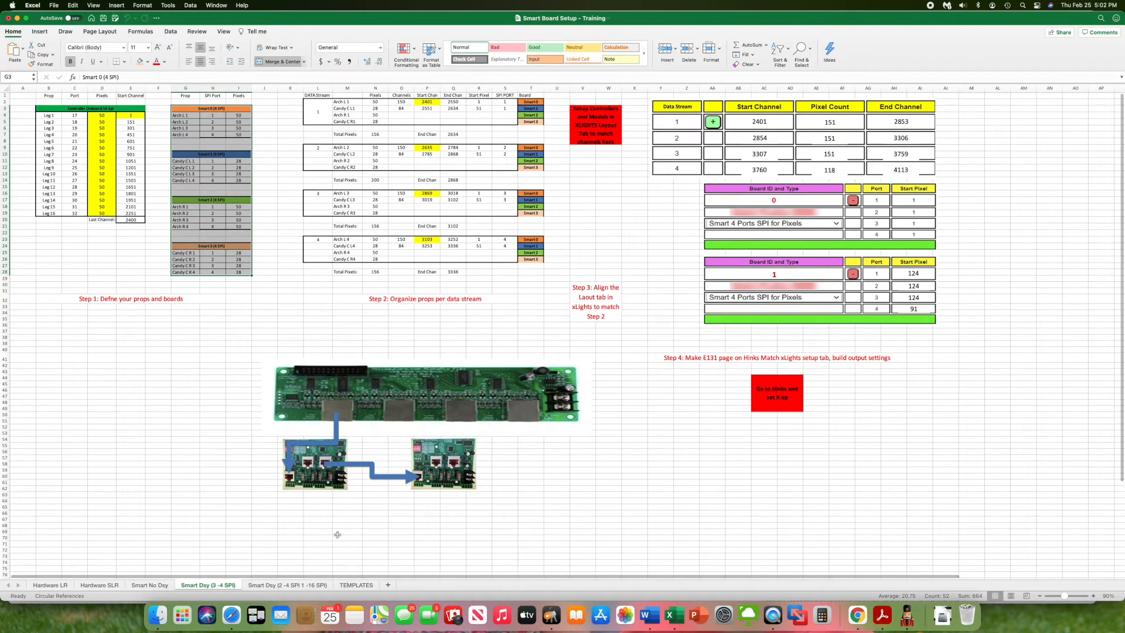
# - View the TEMPLATES sheet and examine the four smart board tables back on the Smart Day (3 -4 SPI) sheet
pyautogui.click(356, 585)
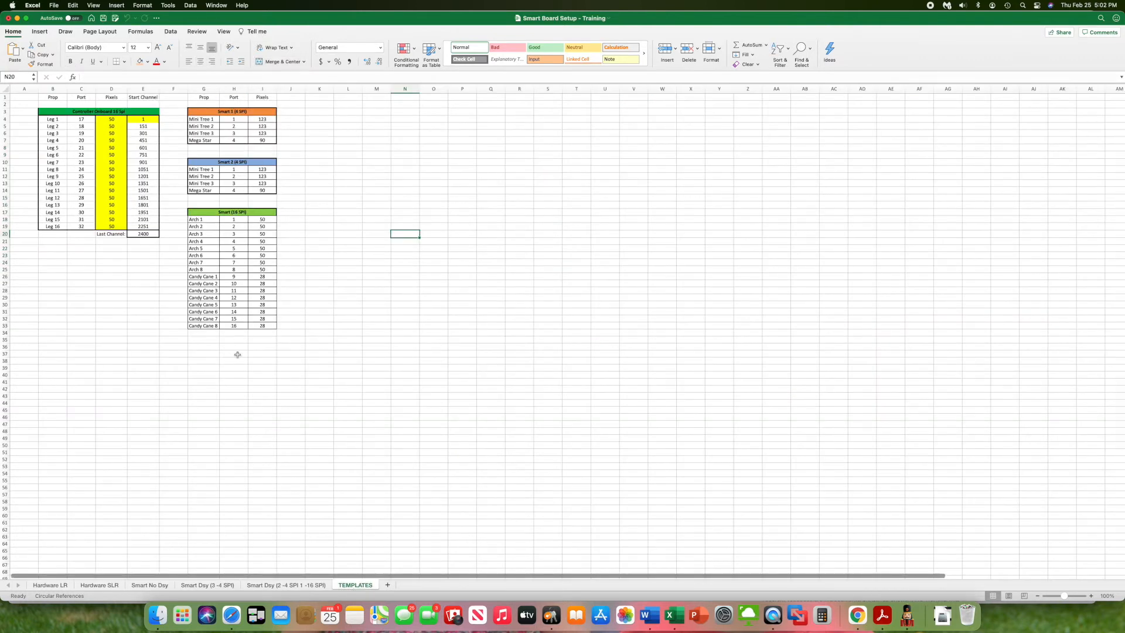
pyautogui.click(201, 585)
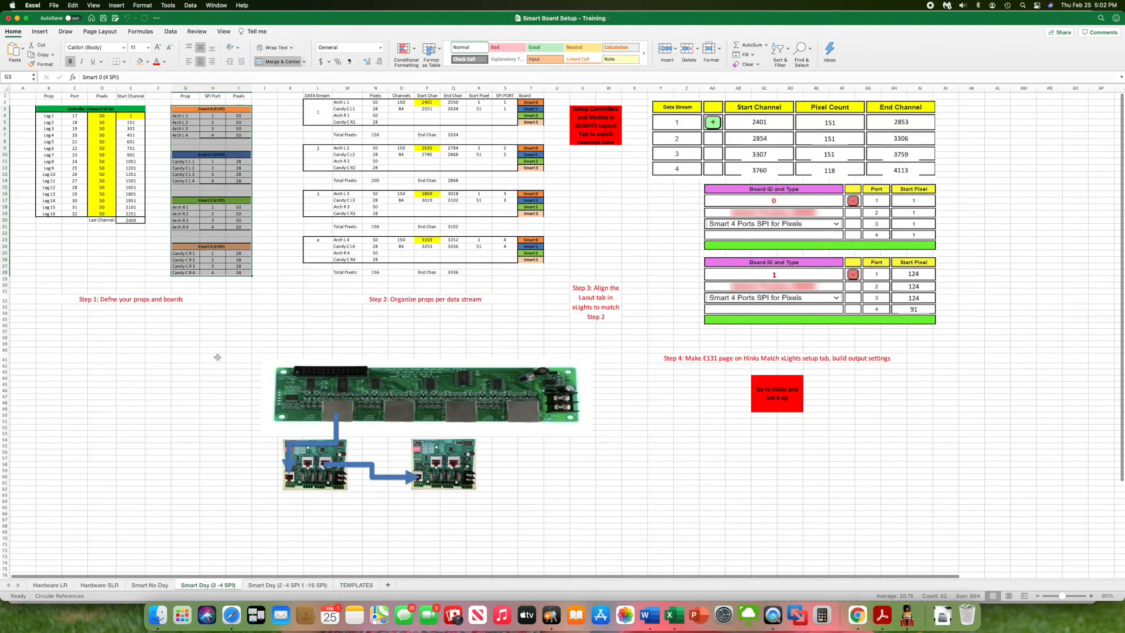
pyautogui.click(208, 246)
pyautogui.click(205, 202)
pyautogui.click(207, 155)
pyautogui.click(210, 115)
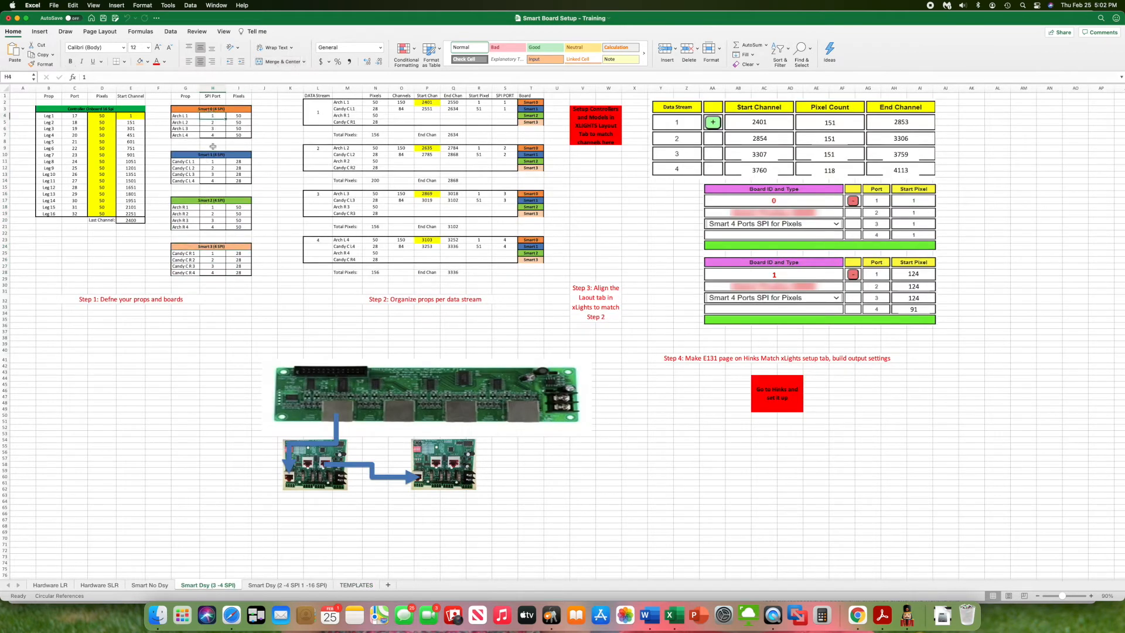
pyautogui.click(260, 161)
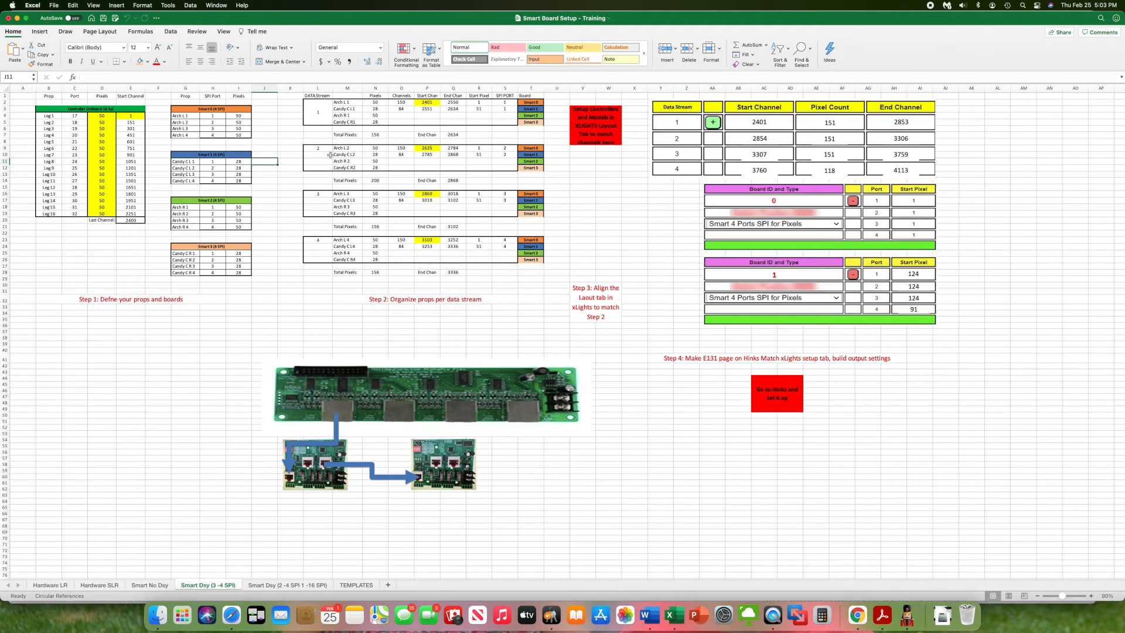
# - Fill SPI port 1 down to the Arch R 1 and Candy C R1 rows of data stream 1
pyautogui.moveTo(322, 147); pyautogui.dragTo(323, 169)
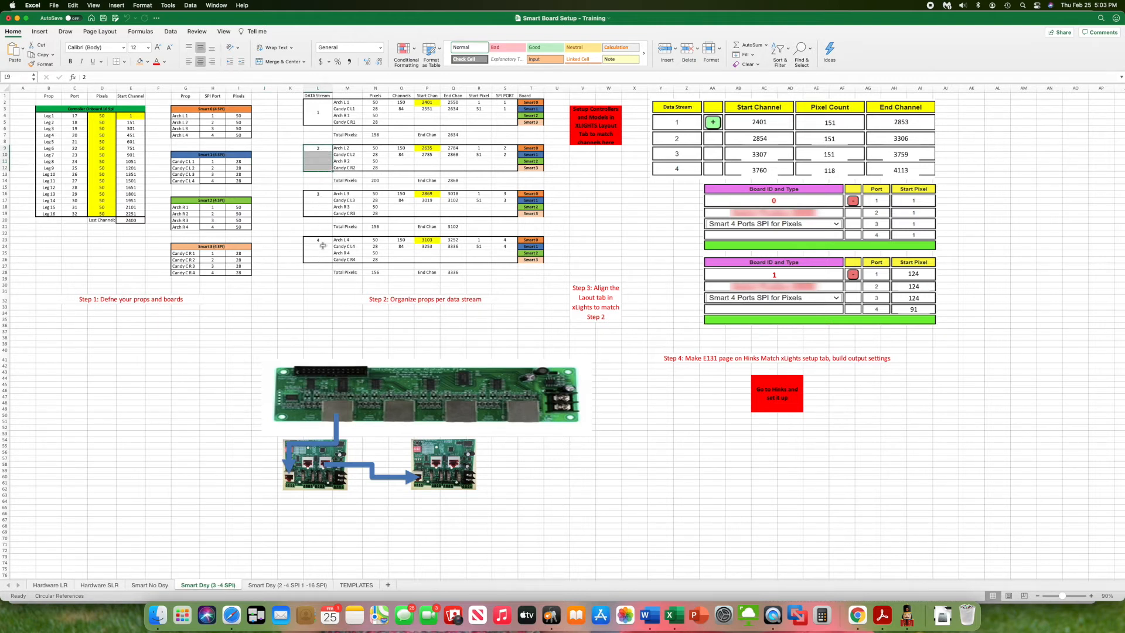
pyautogui.click(348, 103)
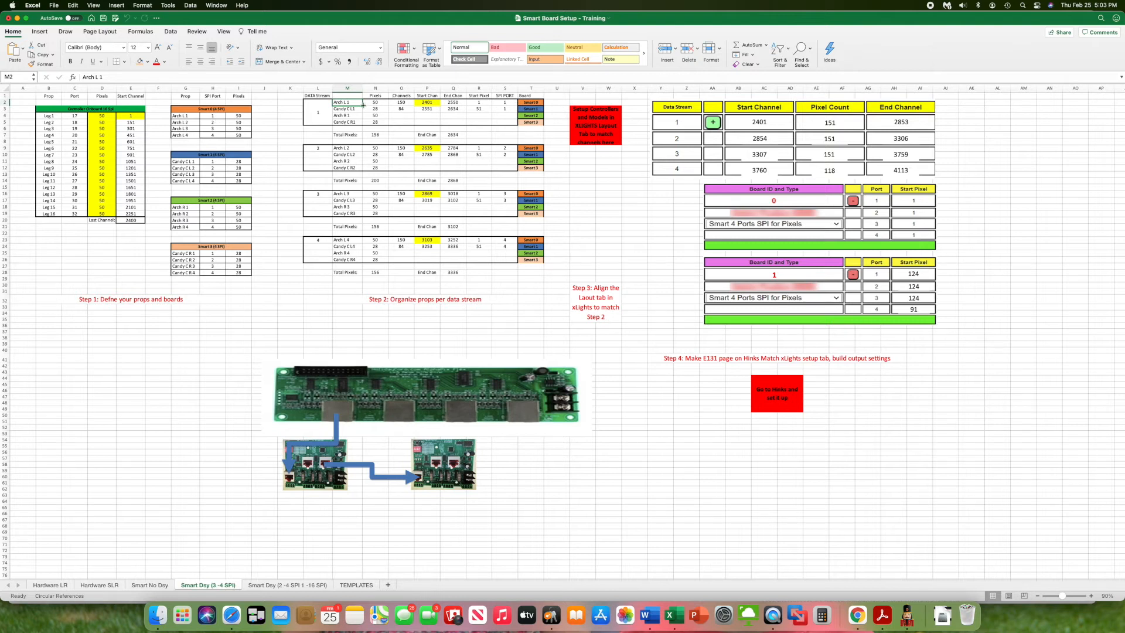
pyautogui.moveTo(509, 102); pyautogui.dragTo(515, 125)
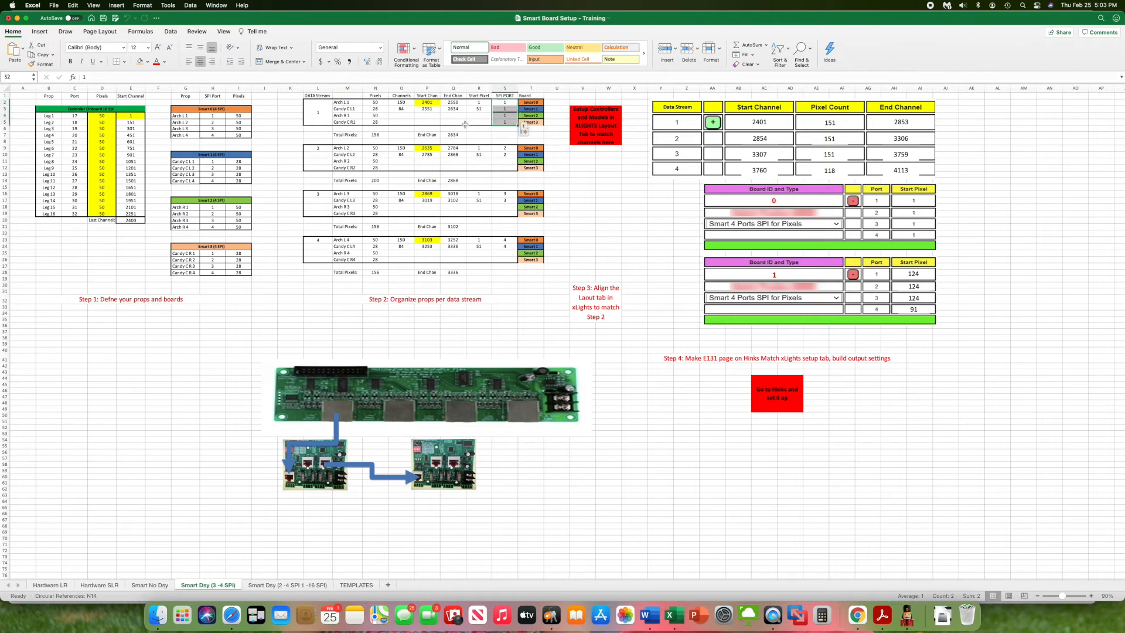
# - Extend the channel and start/end channel formulas down to the Arch R 1 and Candy C R1 rows of data stream 1
pyautogui.click(446, 115)
pyautogui.click(403, 109)
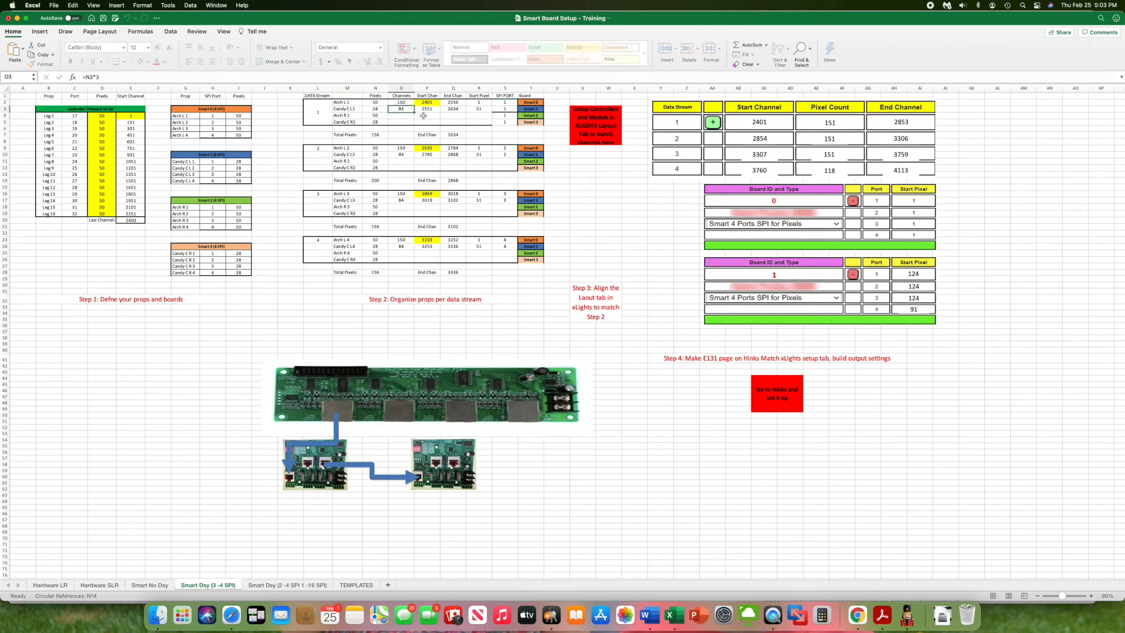
pyautogui.moveTo(415, 112); pyautogui.dragTo(440, 125)
pyautogui.click(431, 109)
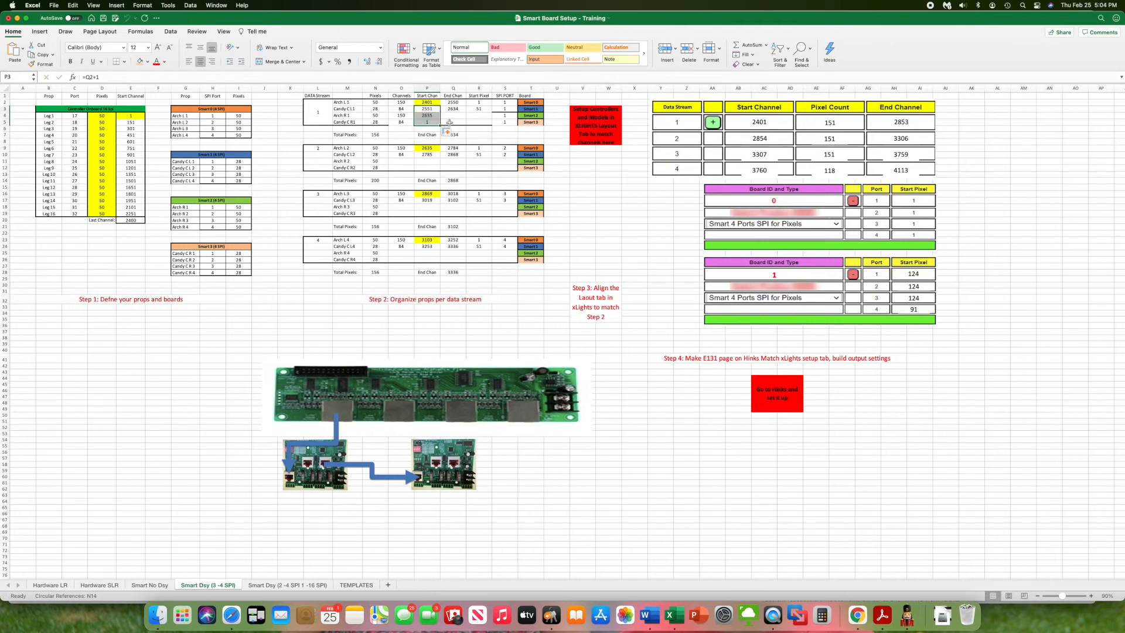
pyautogui.click(463, 109)
pyautogui.click(430, 110)
pyautogui.doubleClick(430, 110)
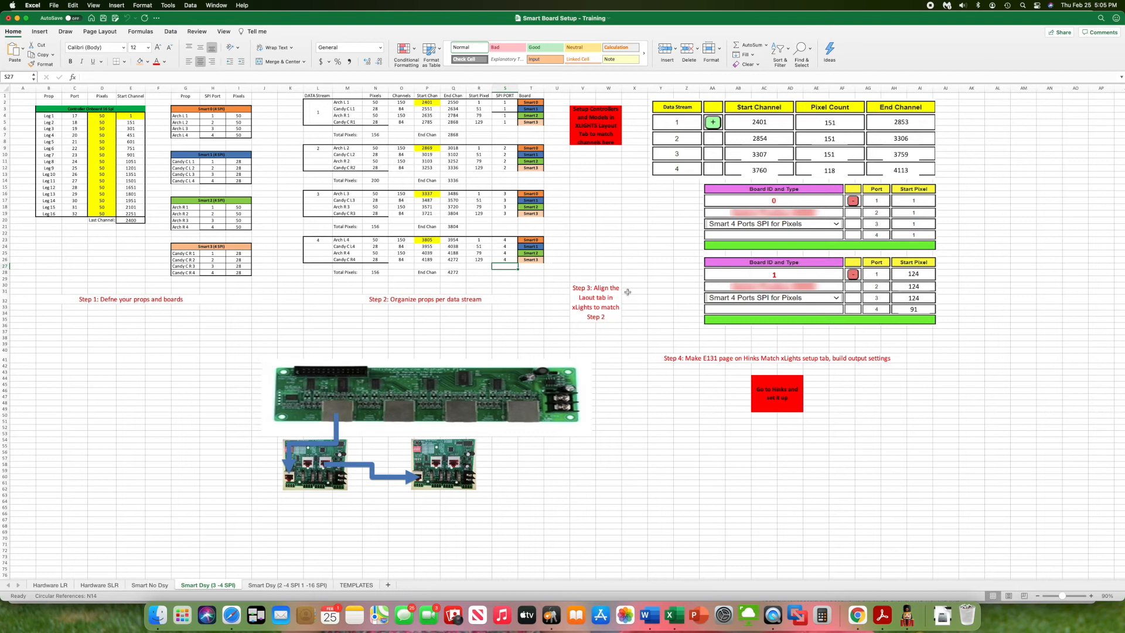
# - Move the Excel window aside so the xLights model list sits next to the spreadsheet's data stream tables
pyautogui.moveTo(249, 18); pyautogui.dragTo(515, 9)
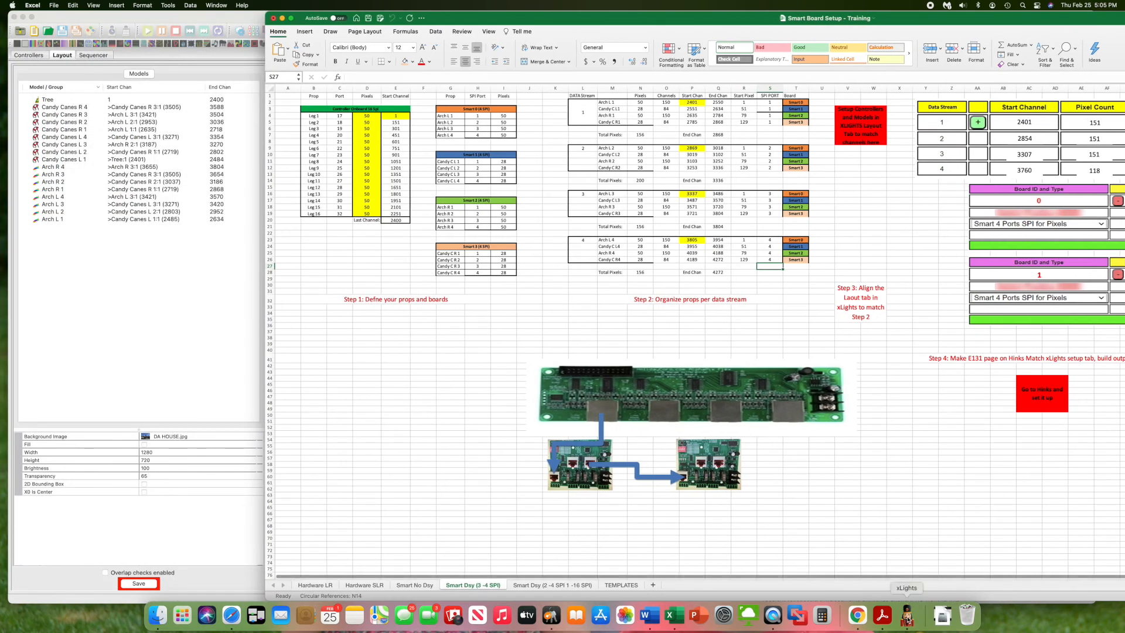
pyautogui.click(263, 249)
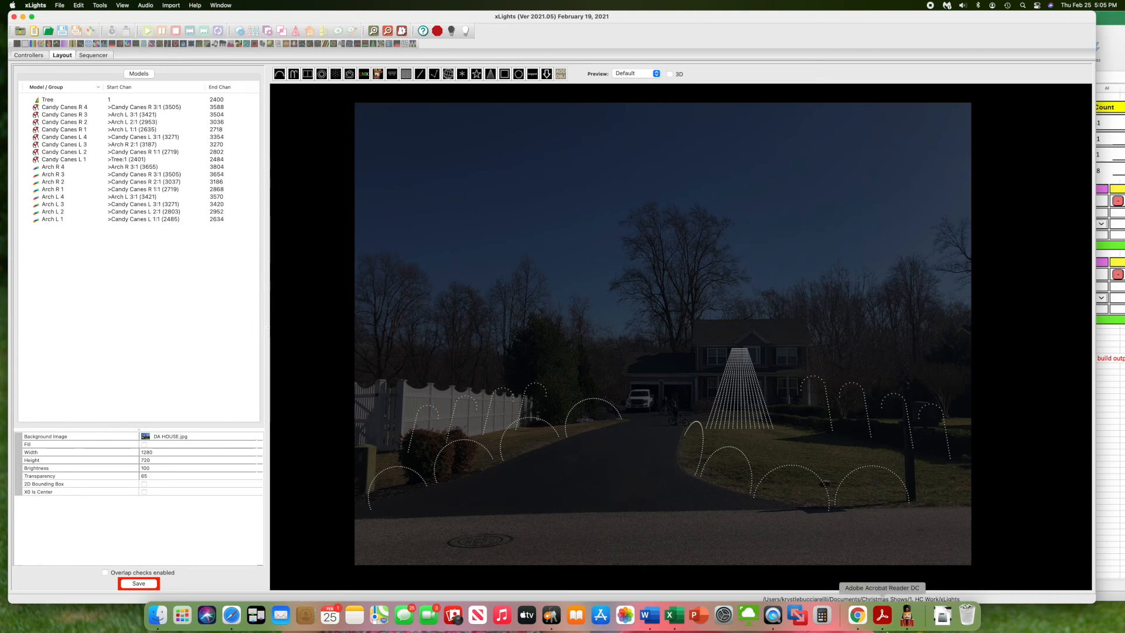
pyautogui.click(674, 615)
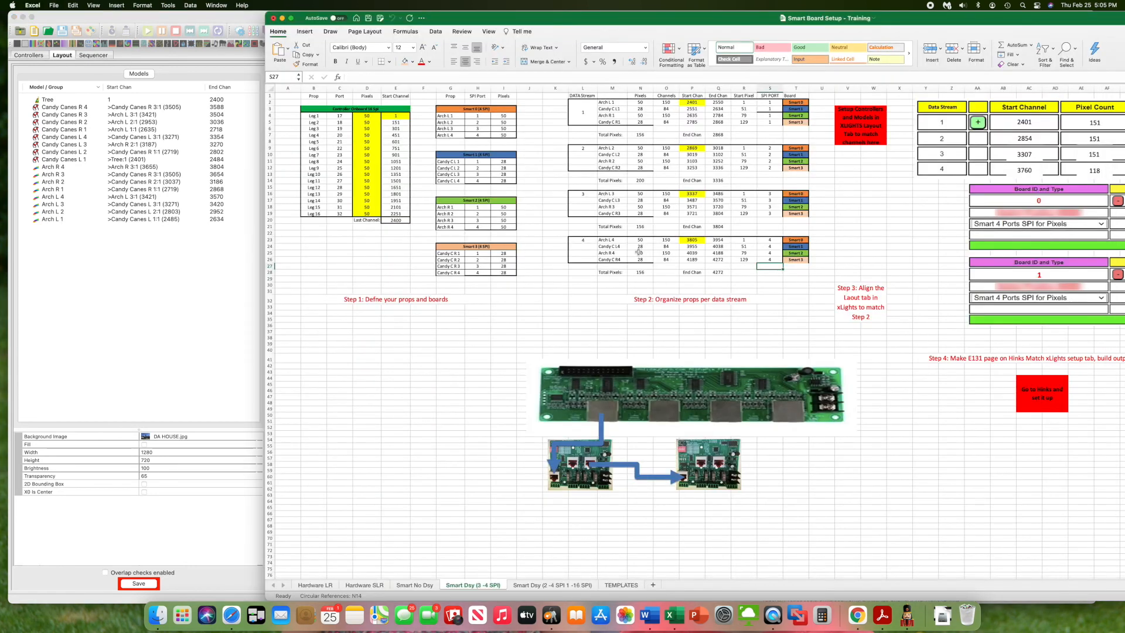
pyautogui.hscroll(5, 593, 239)
pyautogui.hscroll(5, 593, 239)
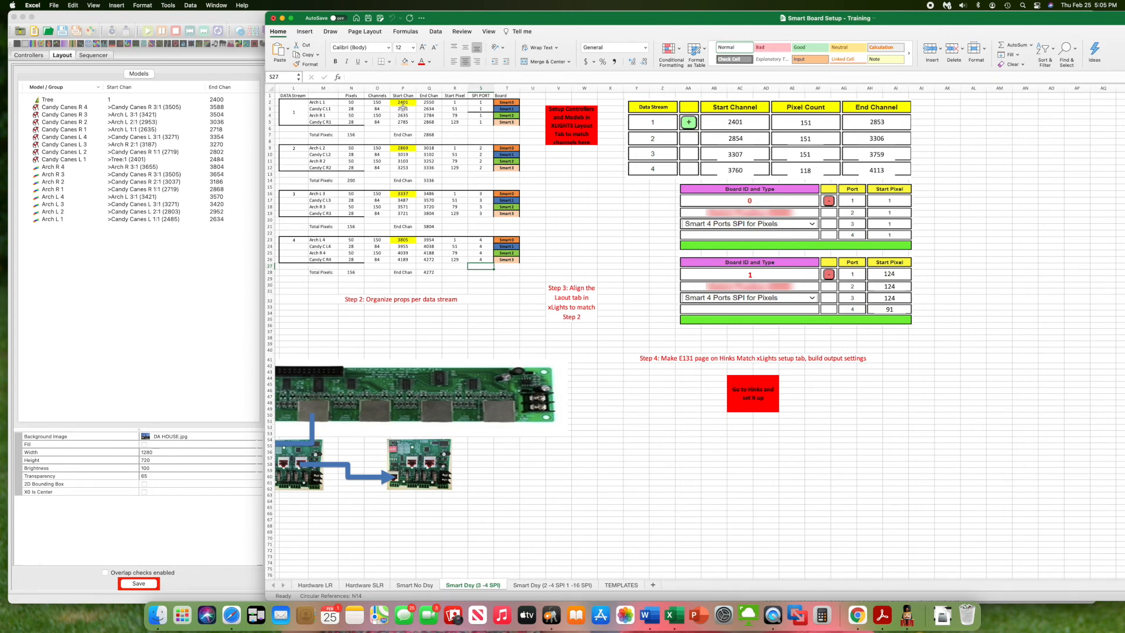
# - Switch to xLights, sort the model list by start channel, and narrow its window to fit beside the spreadsheet
pyautogui.click(132, 89)
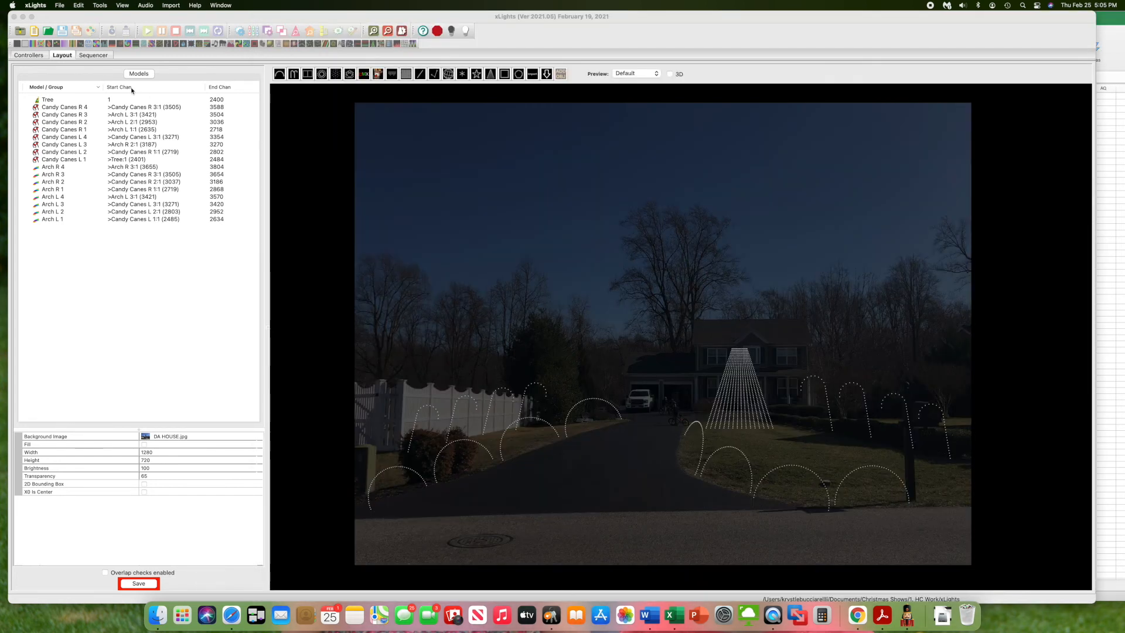
pyautogui.click(129, 89)
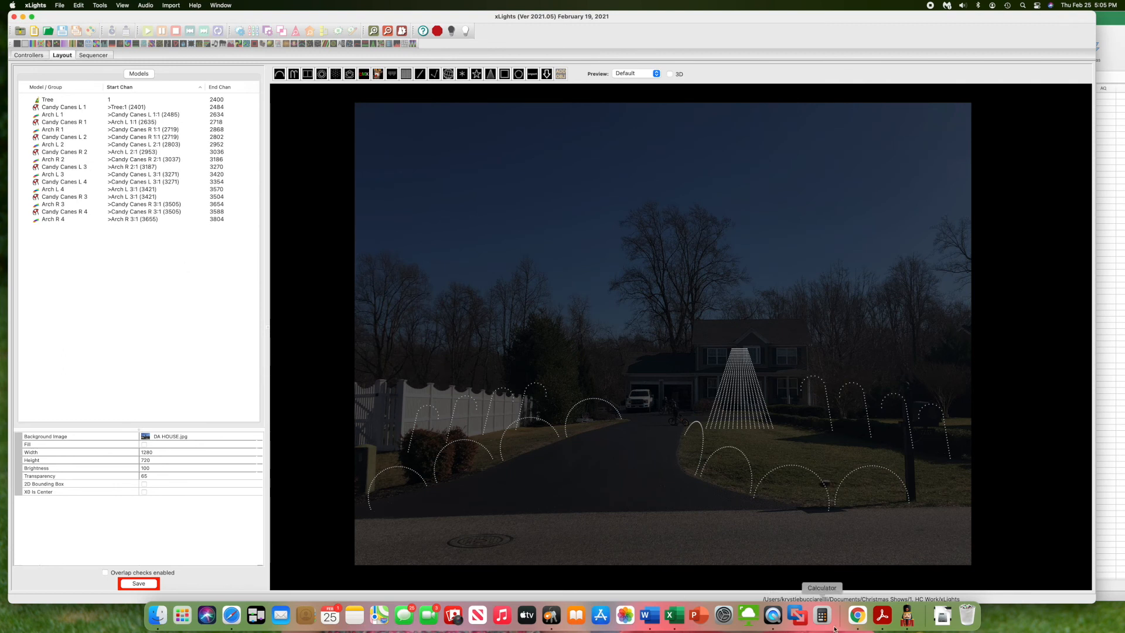
pyautogui.click(672, 616)
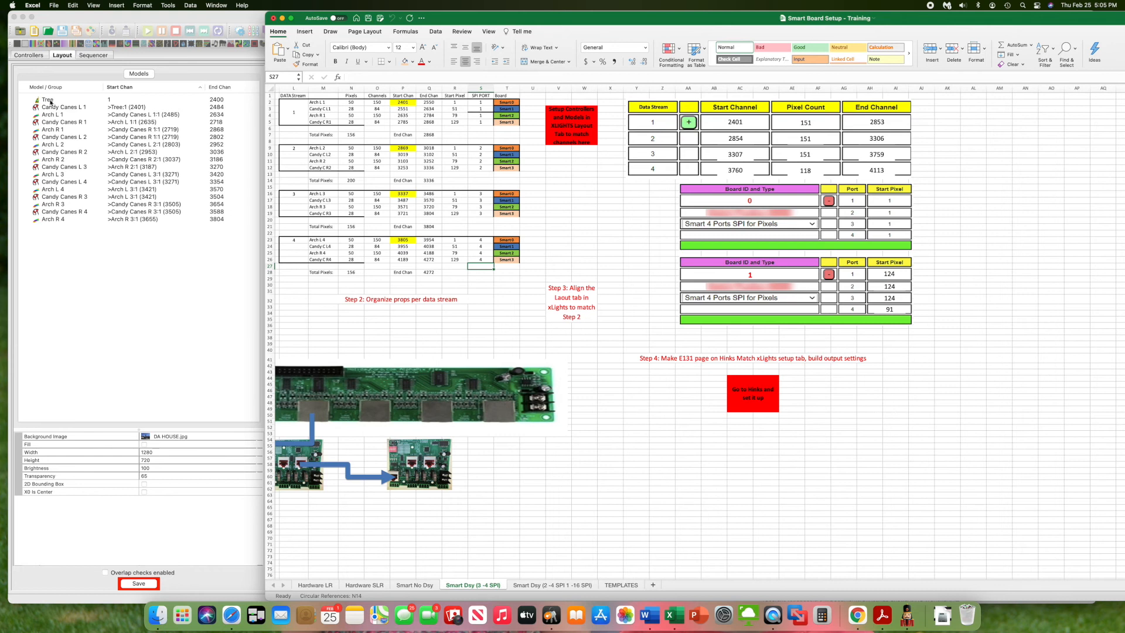
pyautogui.click(218, 101)
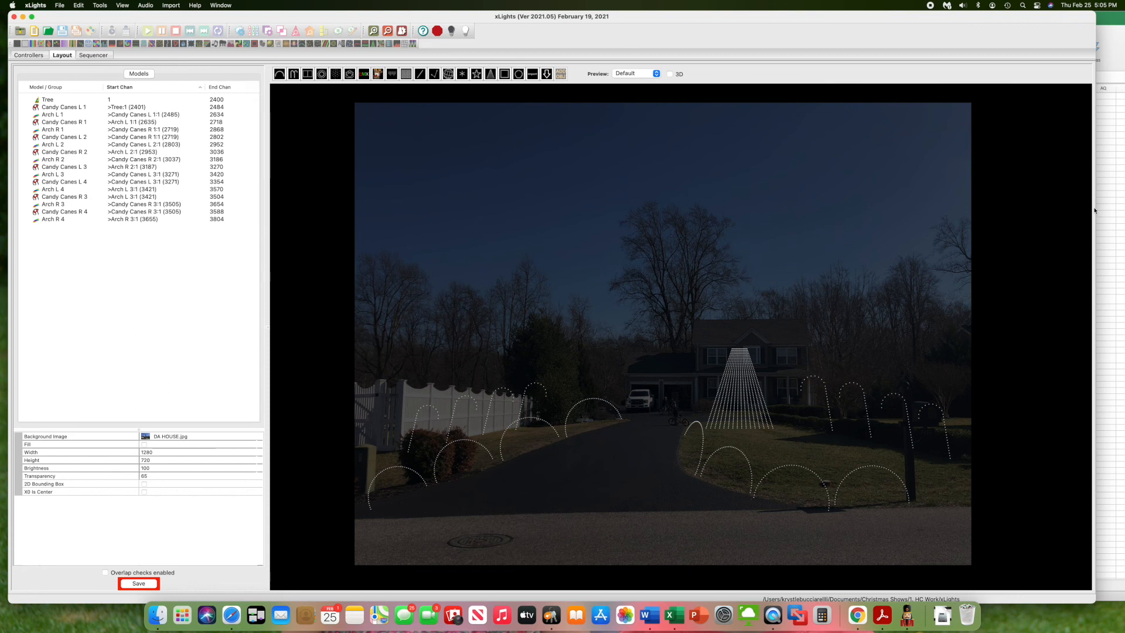
pyautogui.moveTo(1096, 209); pyautogui.dragTo(285, 193)
# - Inspect the properties of the Candy Canes L 1 and Arch L 1 models and return to Excel's data stream tables
pyautogui.click(58, 107)
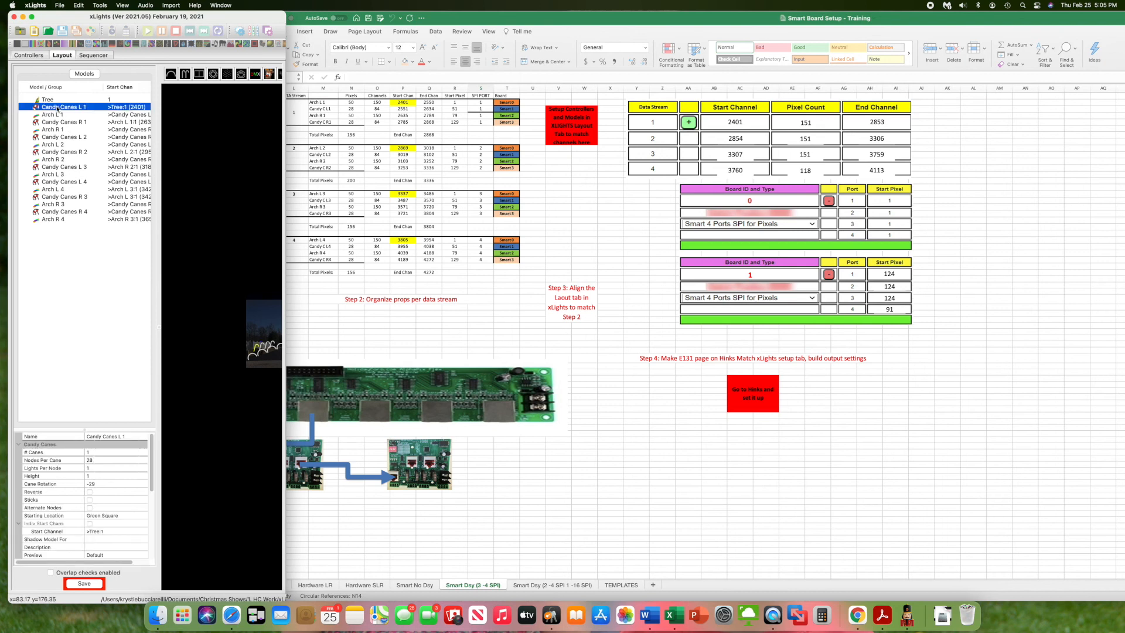
pyautogui.click(57, 115)
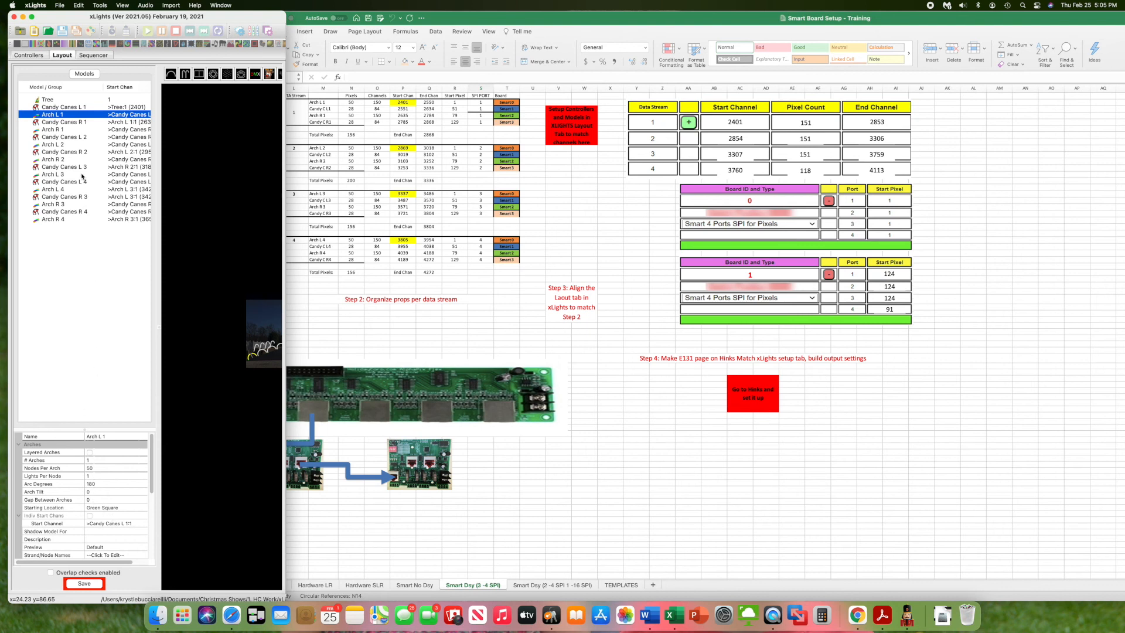
pyautogui.moveTo(68, 121)
pyautogui.click(322, 288)
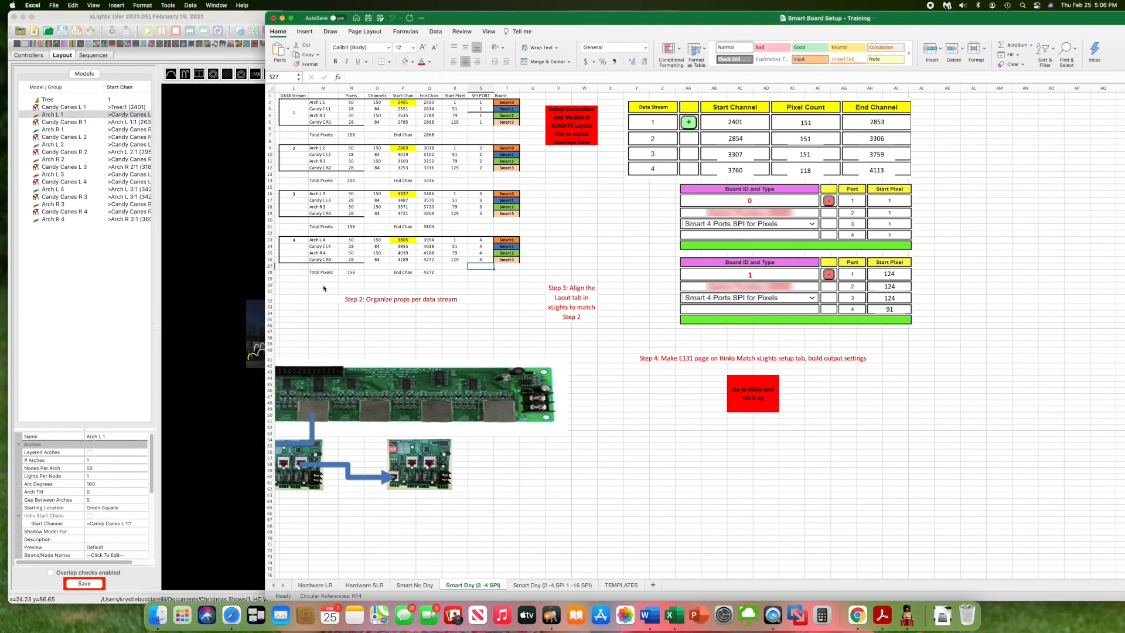